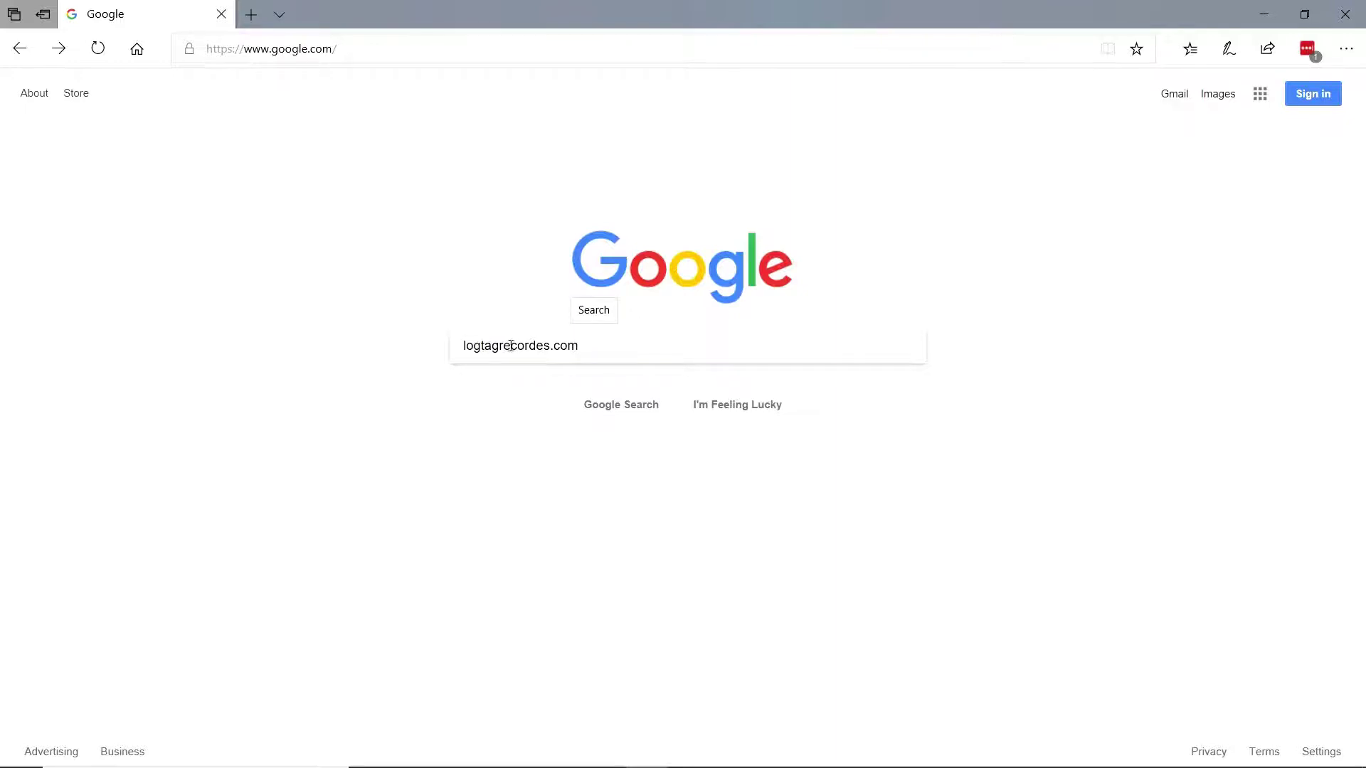
Step: Search Google for the misspelled address and open the logtagrecorders.com result
{"action": "left_click_drag", "start_coordinate": [511, 345], "coordinate": [616, 345]}
{"action": "left_click", "coordinate": [629, 406]}
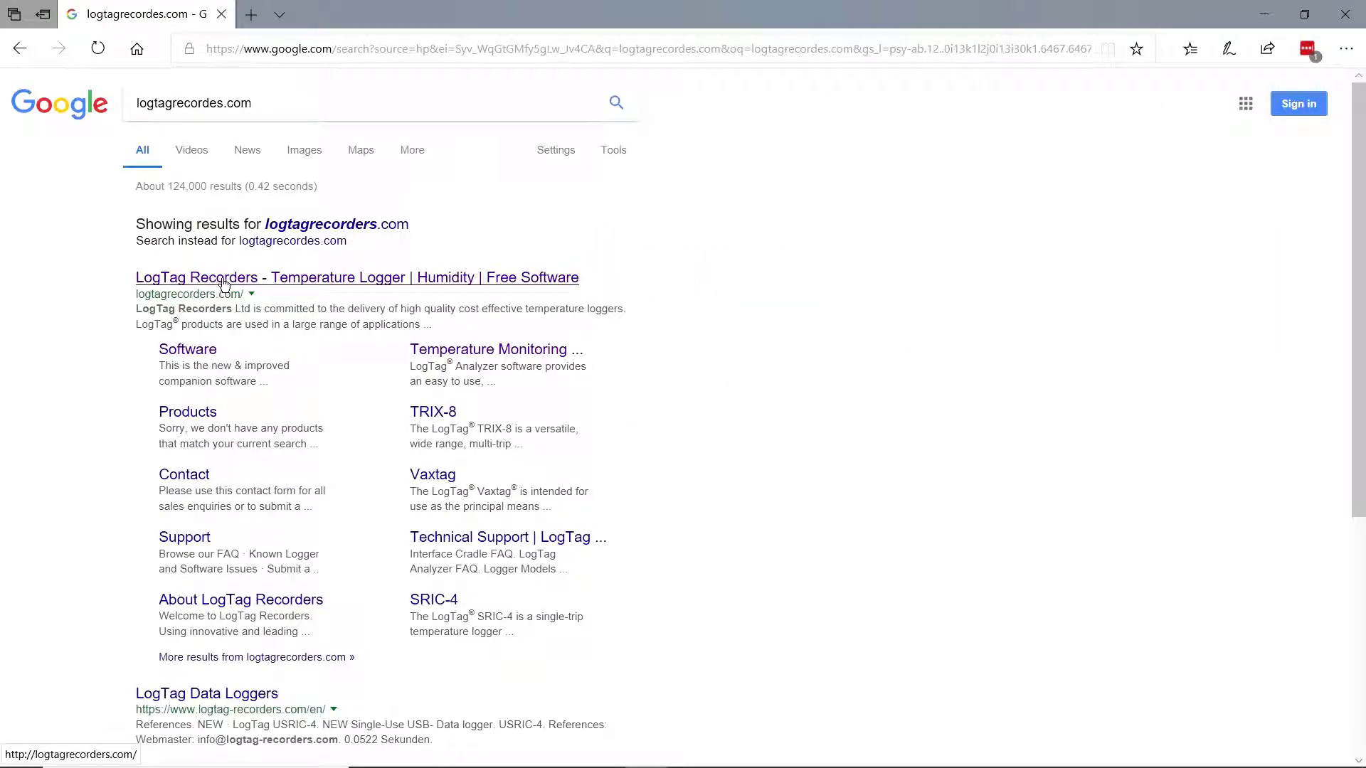
{"action": "left_click", "coordinate": [224, 284]}
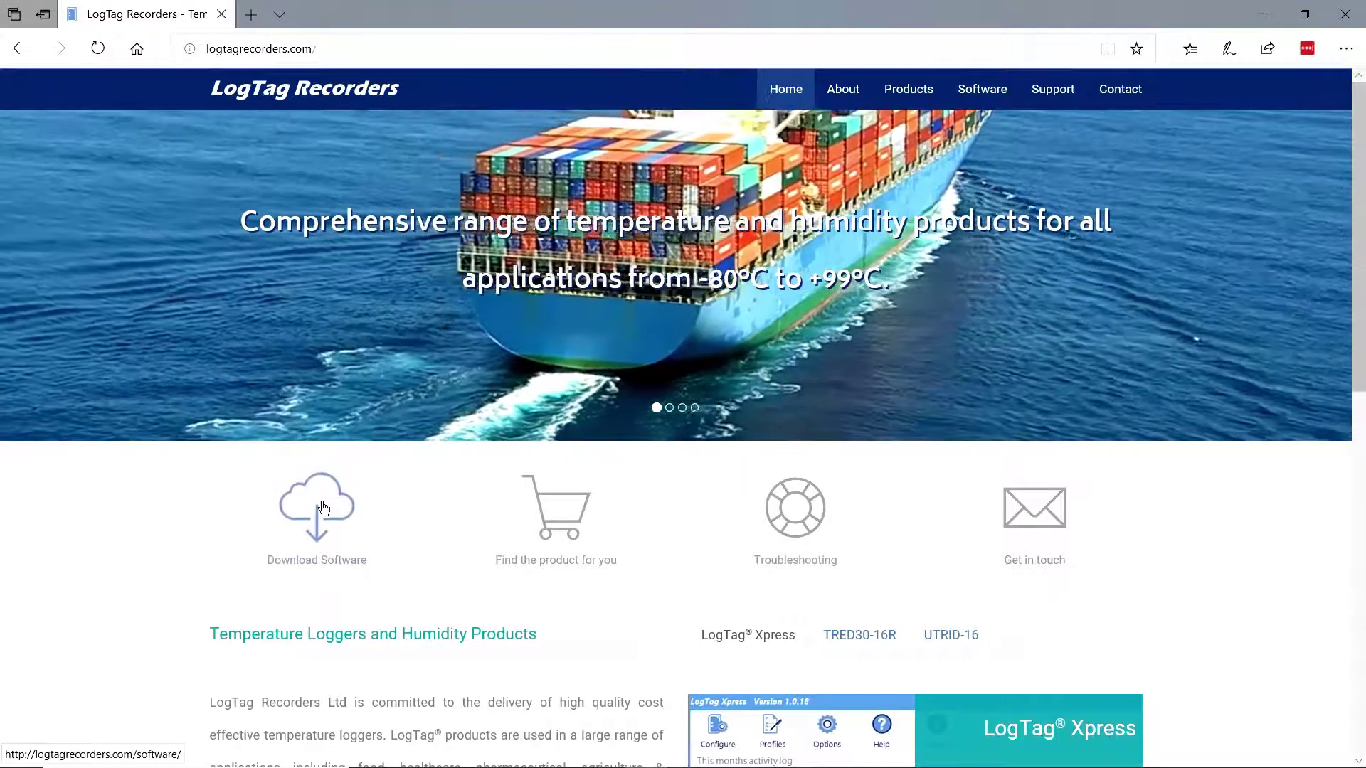
Step: Go from Download Software to the LogTag Analyzer 3 version 3.0.8b download page
{"action": "left_click", "coordinate": [323, 507]}
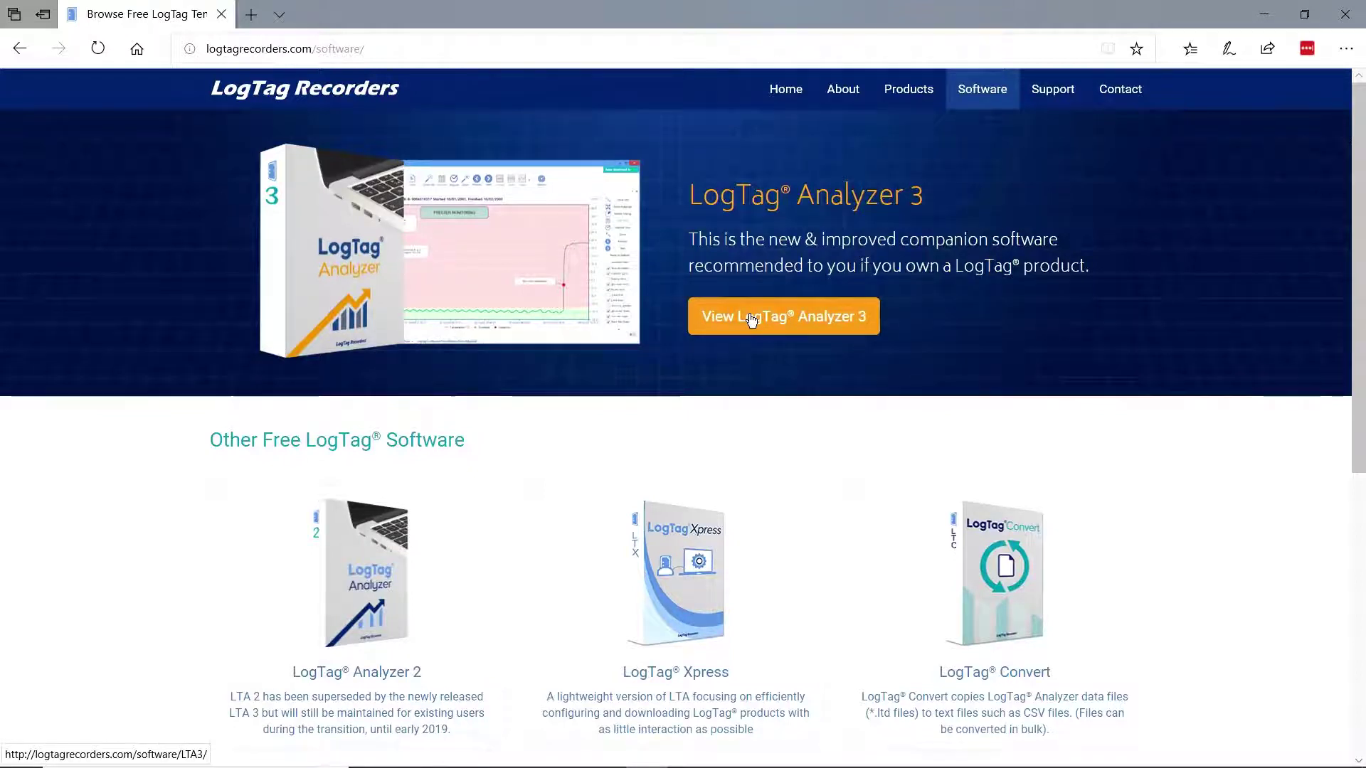
{"action": "left_click", "coordinate": [784, 320]}
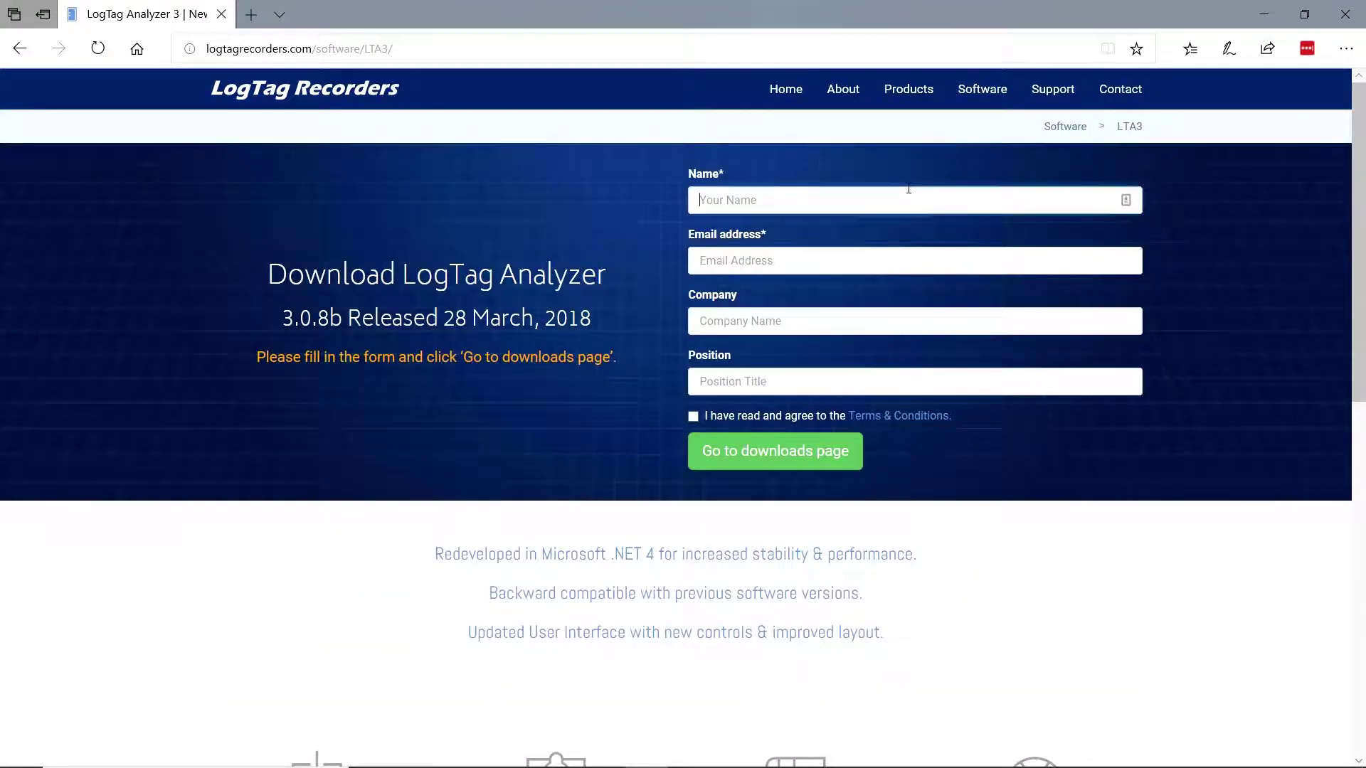
Step: Fill in the name and e-mail fields in the registration form and submit it to reach the downloads page
{"action": "left_click", "coordinate": [784, 261]}
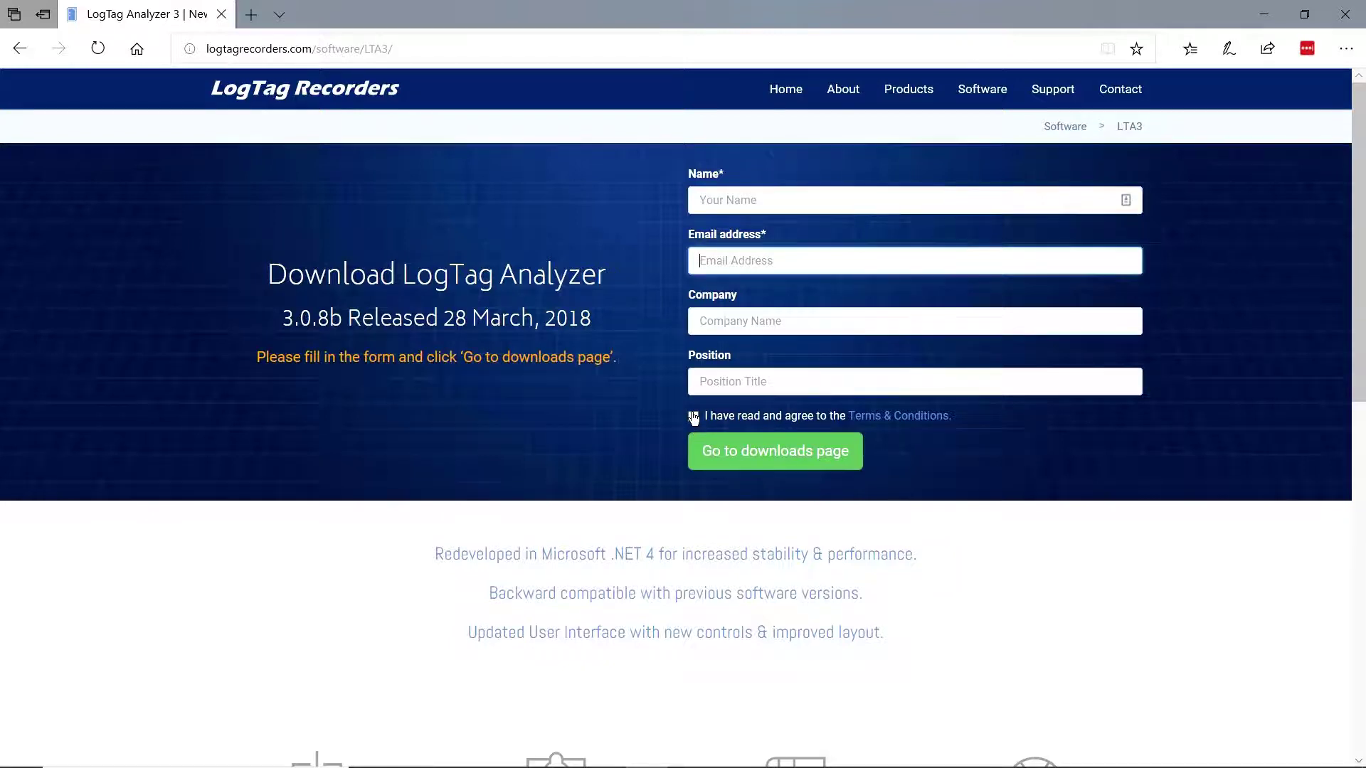
{"action": "left_click", "coordinate": [761, 461]}
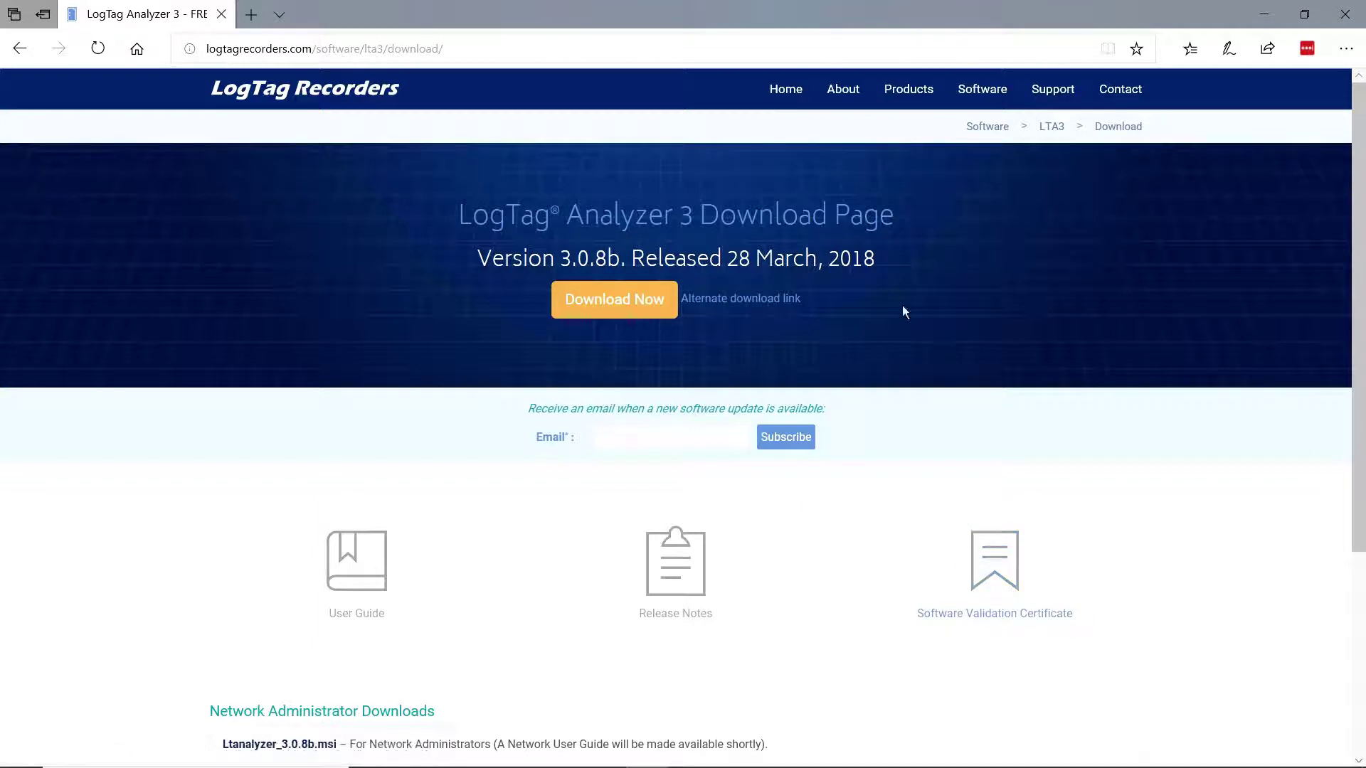
Step: Download the Ltanalyzer_30r8b.exe installer, run it, and allow it to make changes
{"action": "left_click", "coordinate": [625, 299]}
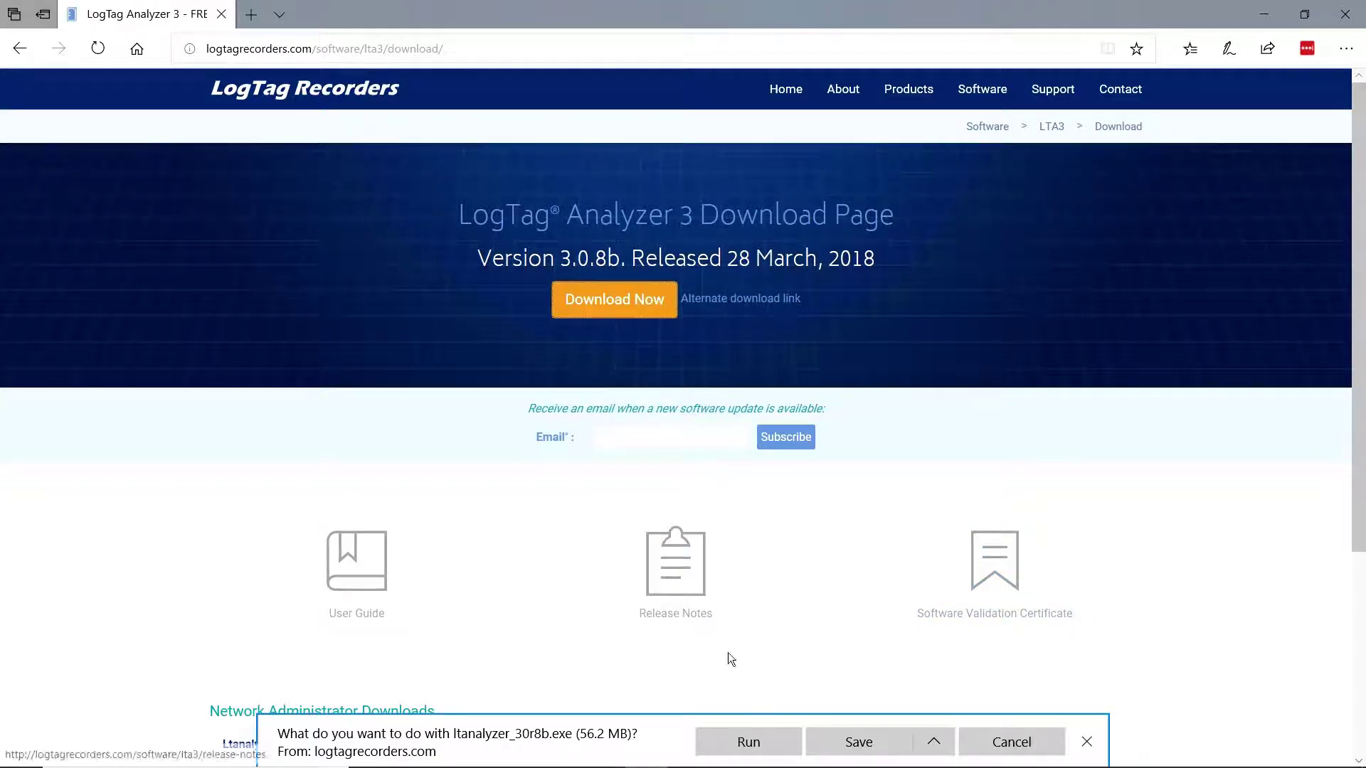
{"action": "left_click", "coordinate": [748, 742]}
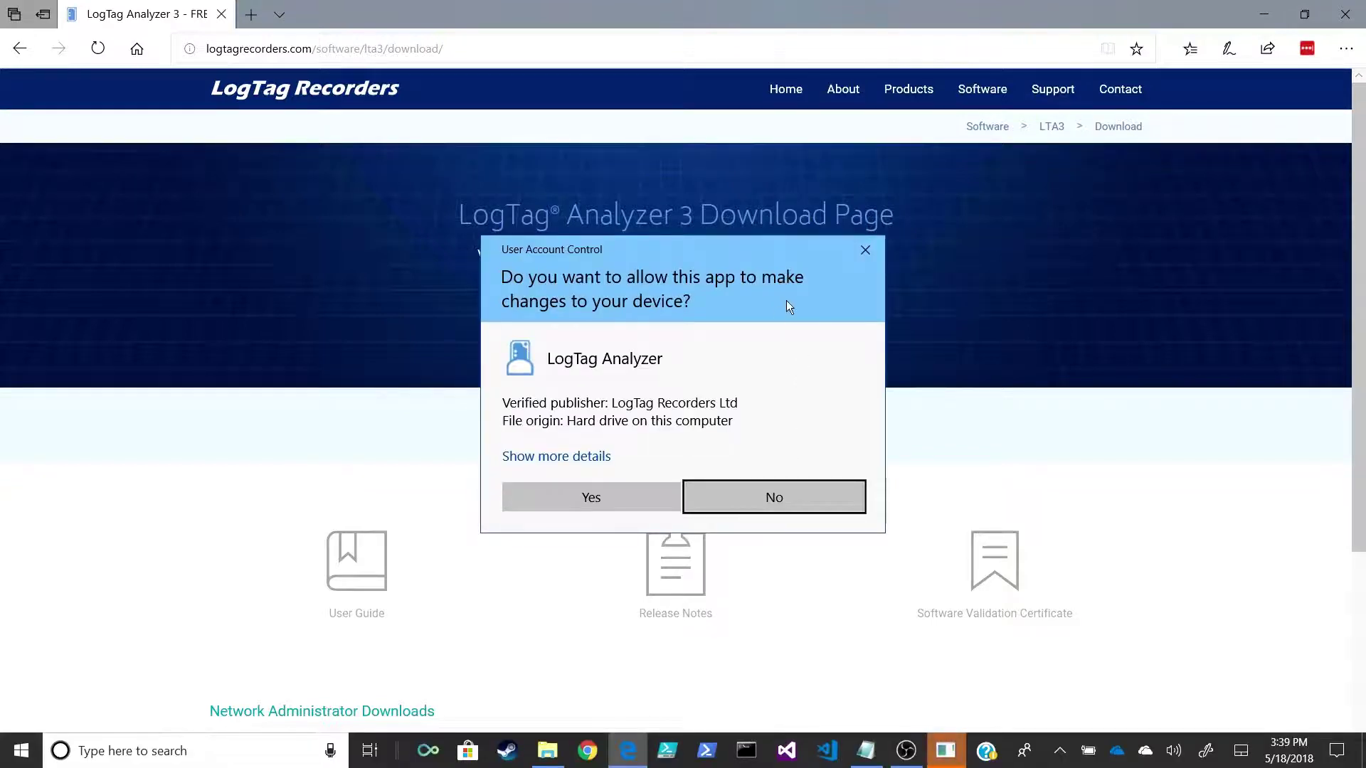
{"action": "left_click", "coordinate": [594, 498]}
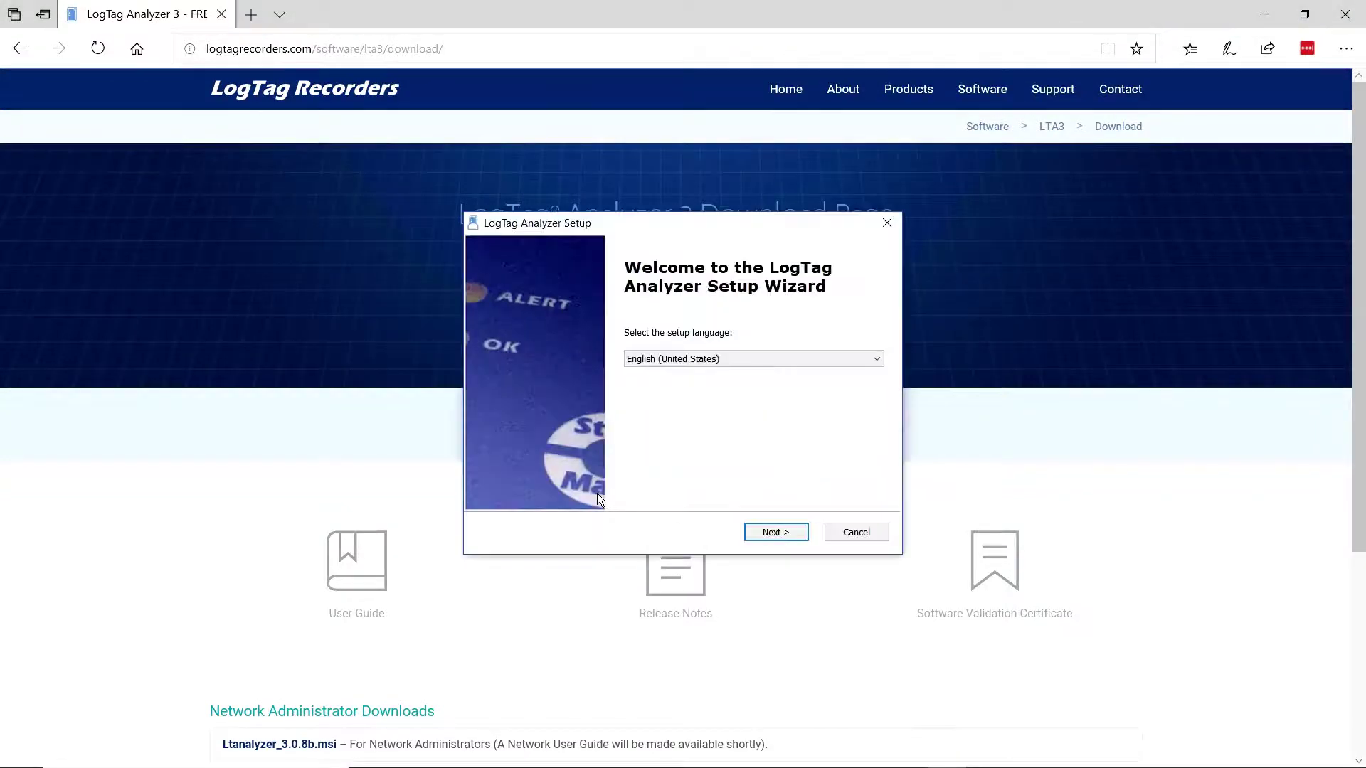
Step: Choose English as the setup language, pass the welcome page, and accept the licence agreement
{"action": "left_click", "coordinate": [776, 532]}
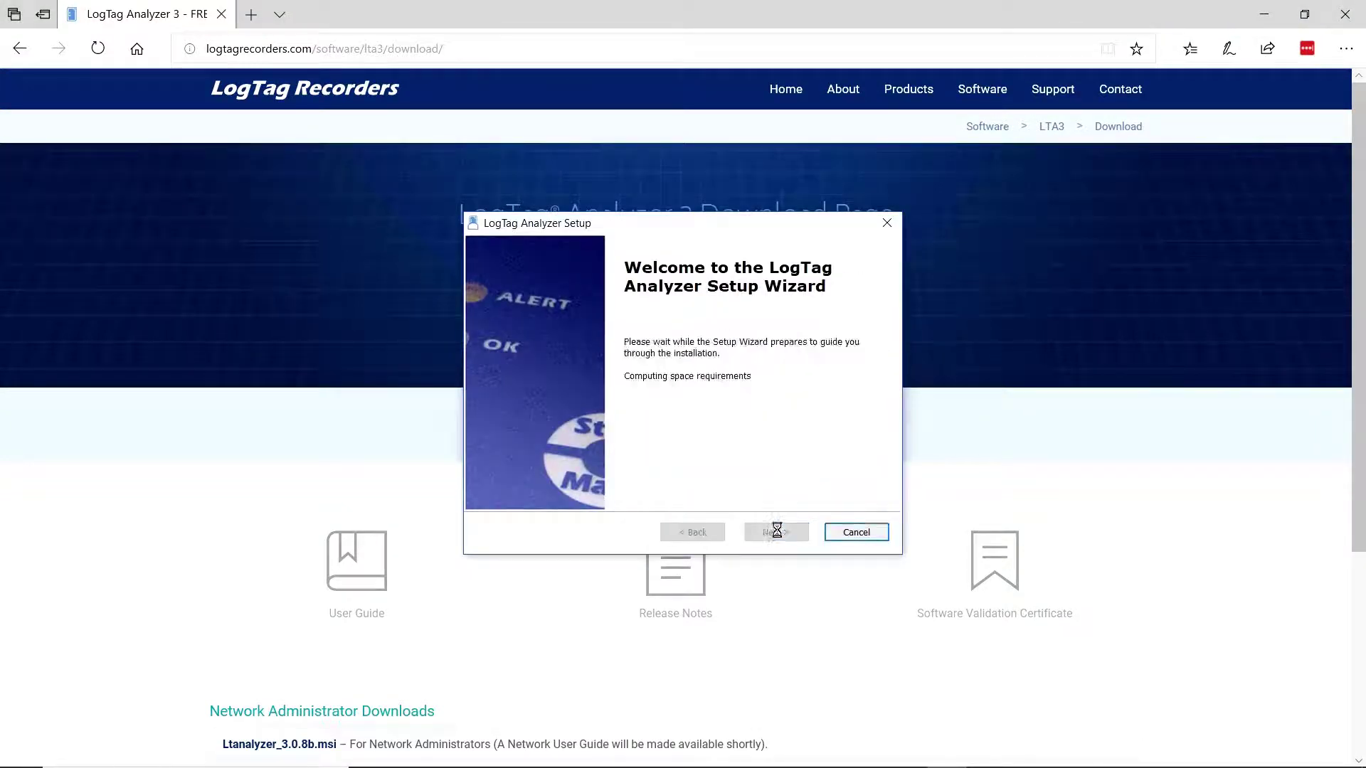
{"action": "left_click", "coordinate": [776, 533]}
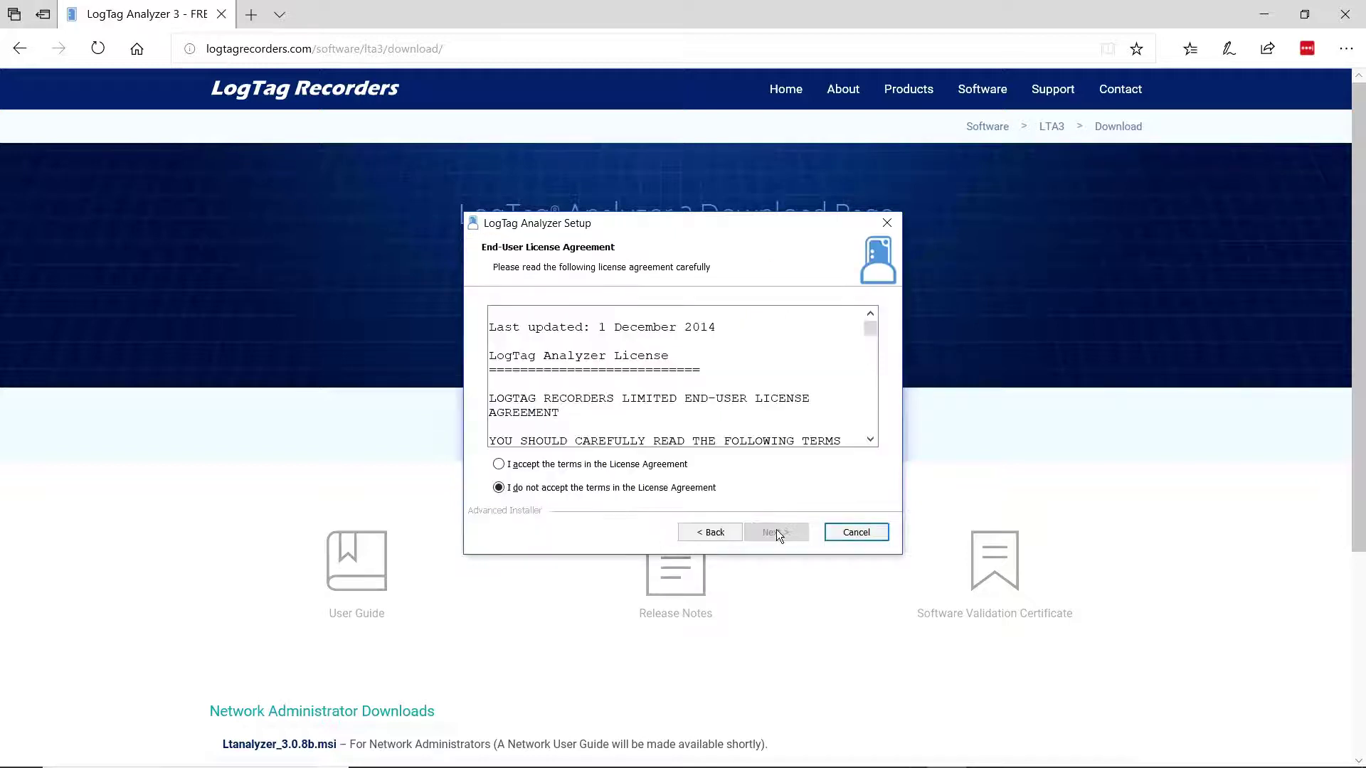
{"action": "left_click", "coordinate": [500, 465]}
{"action": "left_click", "coordinate": [769, 532]}
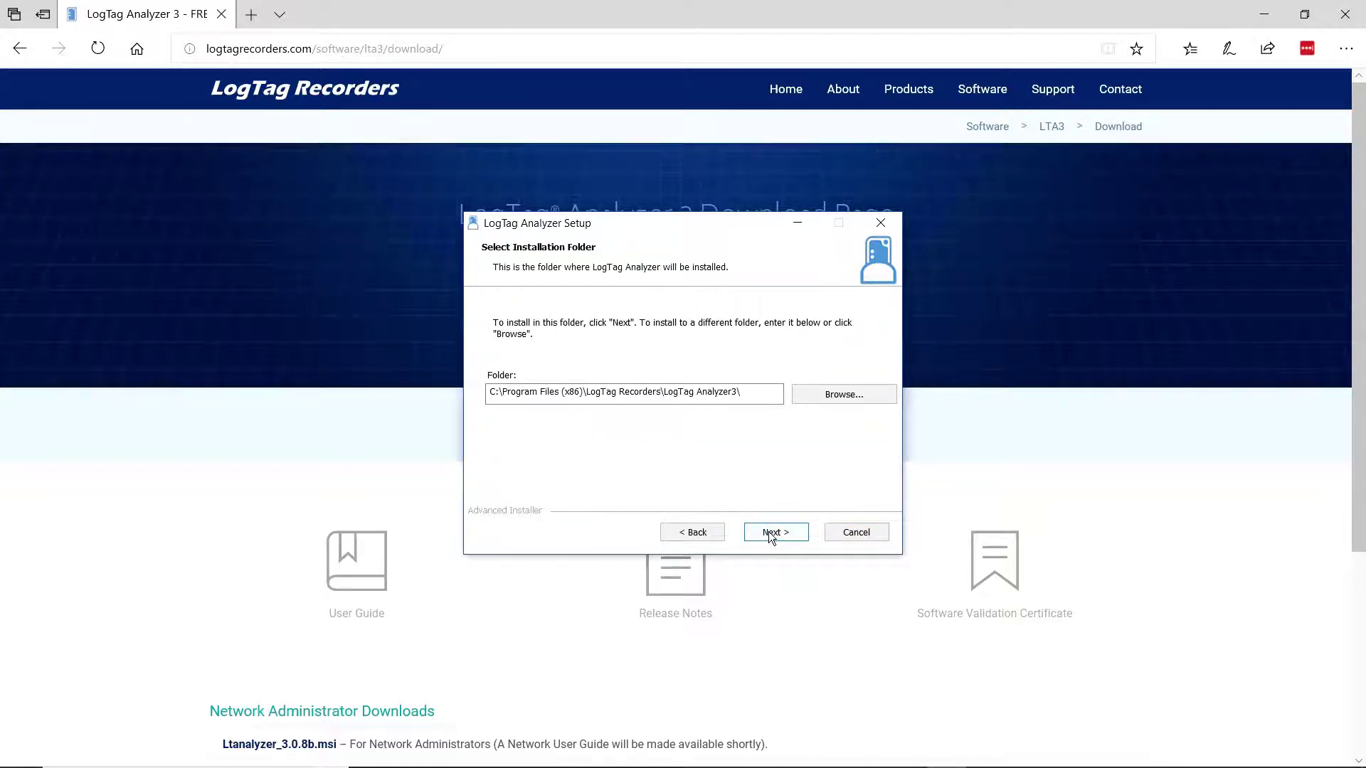
Step: Keep the default Program Files folder and all file associations, then install and close setup
{"action": "left_click", "coordinate": [769, 532]}
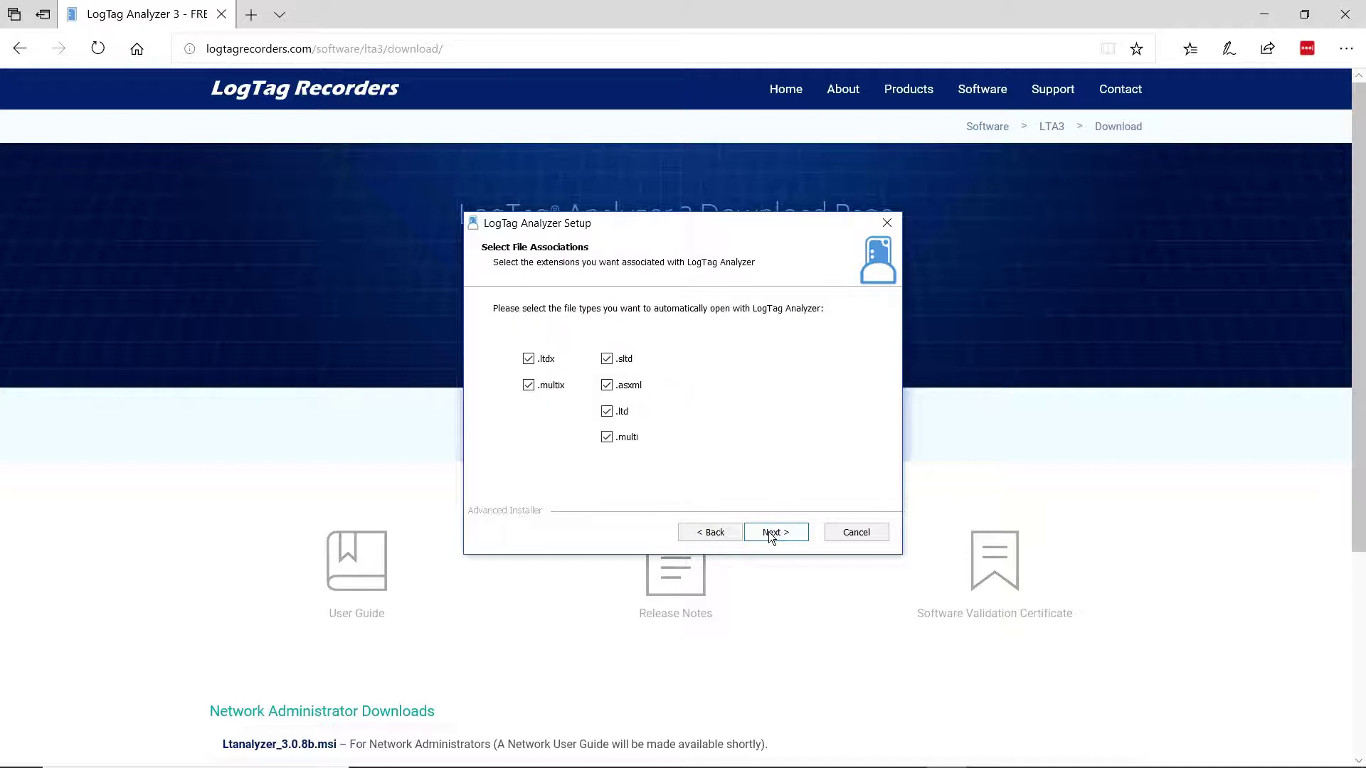
{"action": "left_click", "coordinate": [768, 531]}
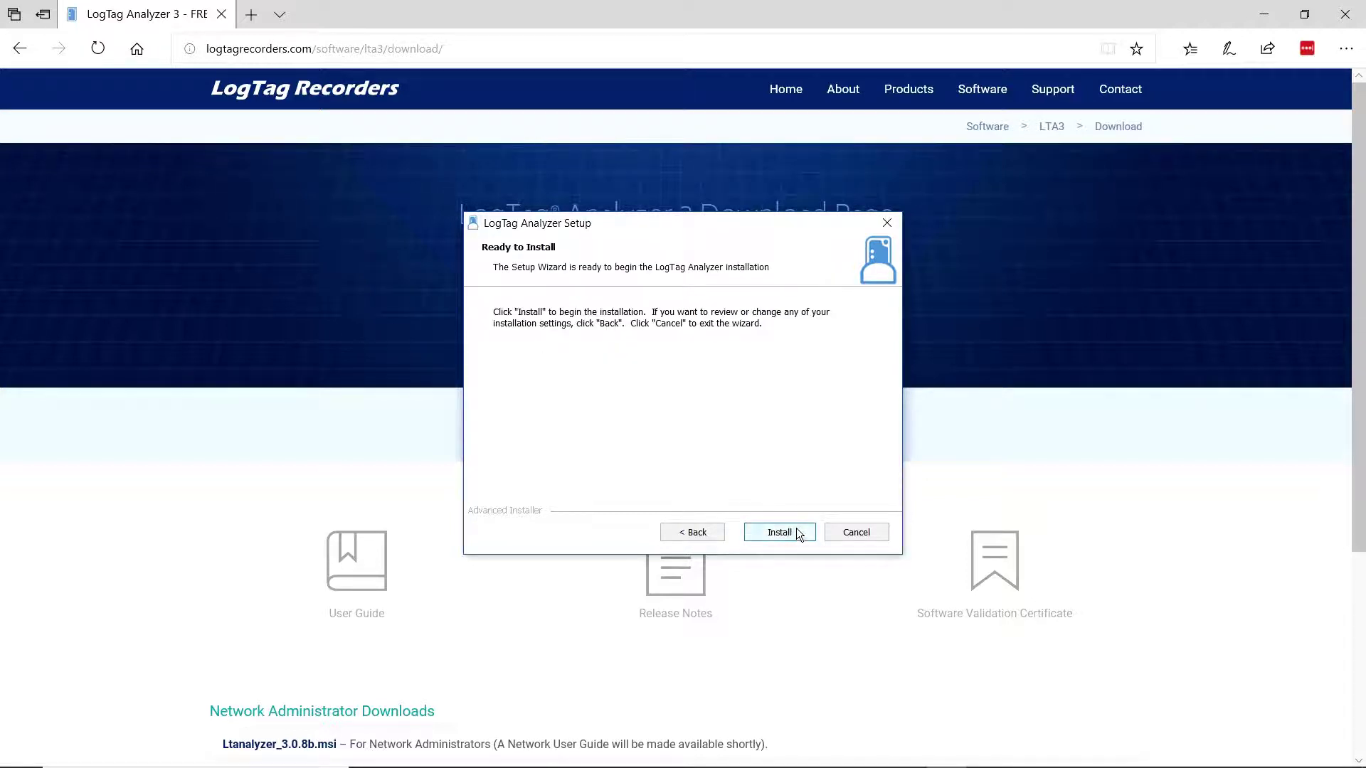
{"action": "left_click", "coordinate": [798, 531]}
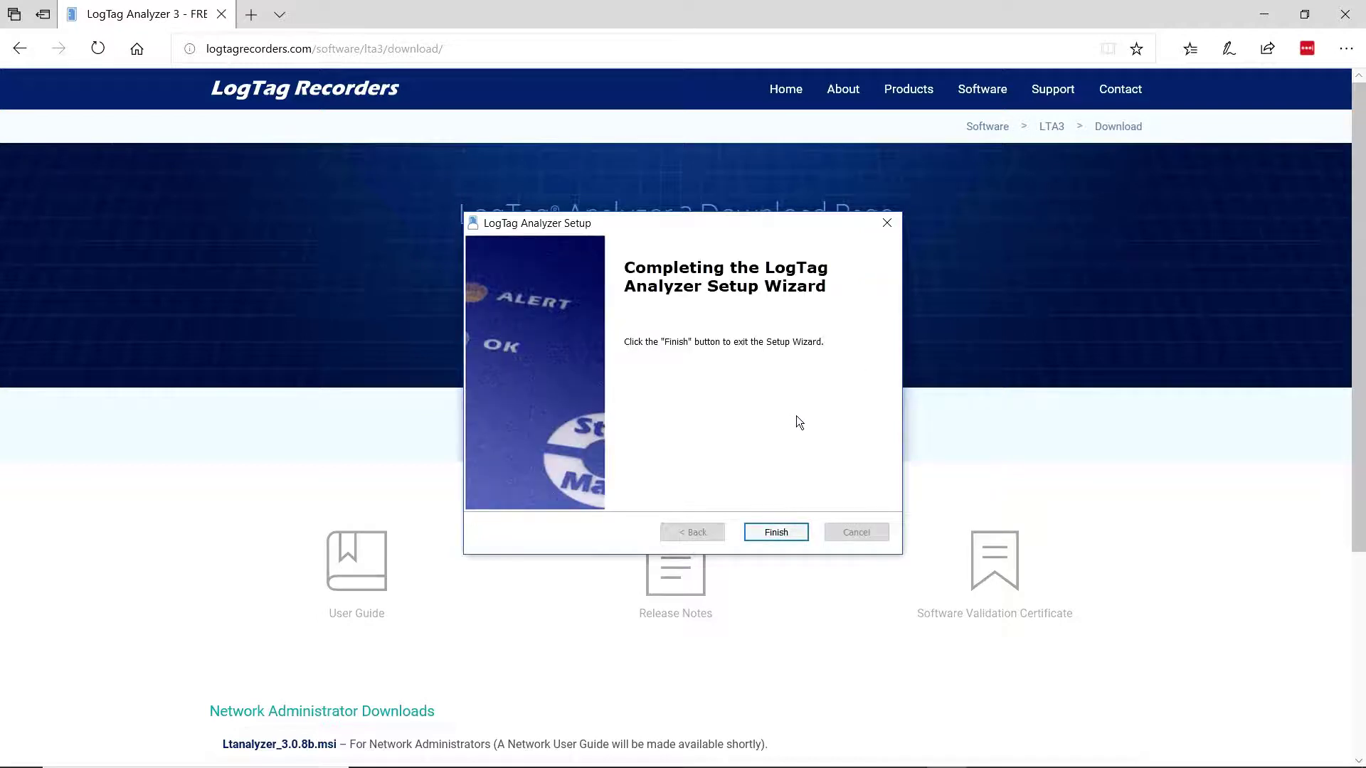
{"action": "left_click", "coordinate": [783, 531]}
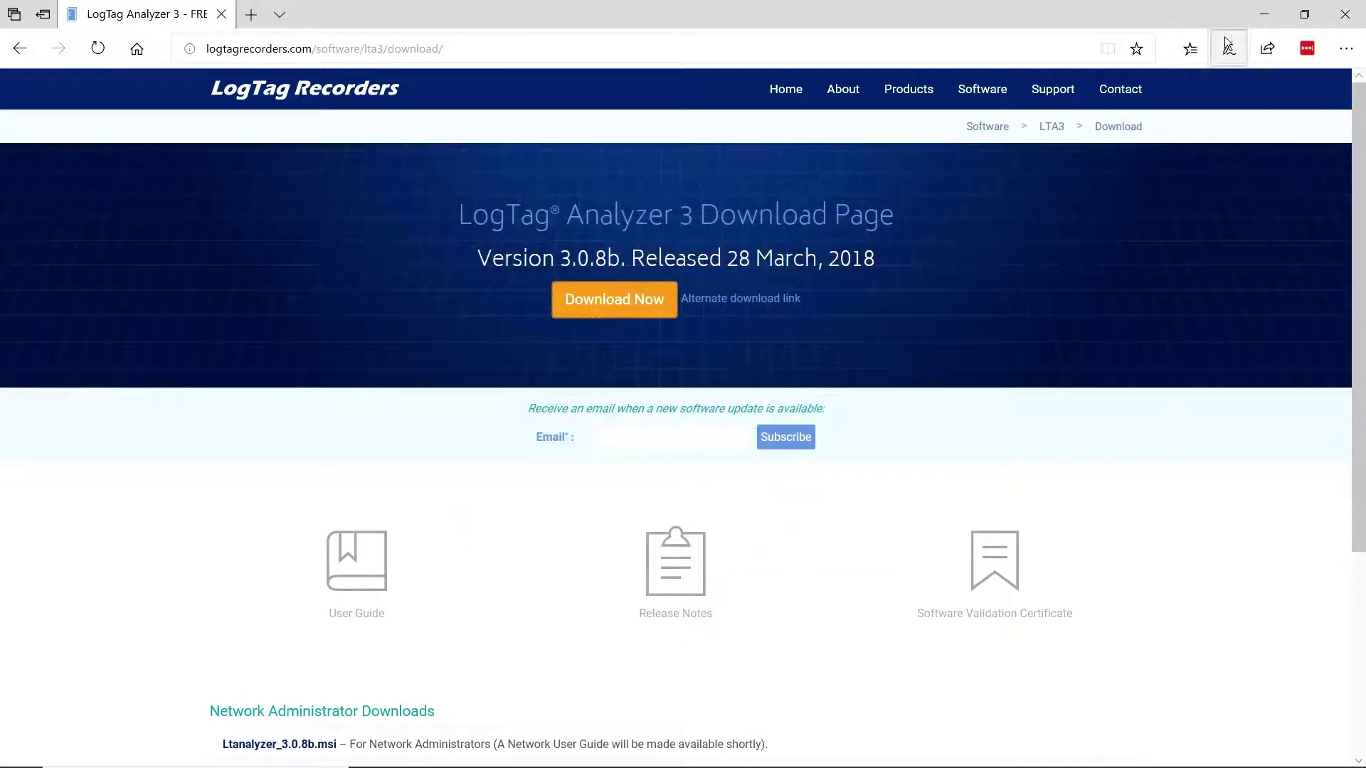
Step: Minimize Edge and launch LogTag Analyzer 3 from its desktop shortcut
{"action": "left_click", "coordinate": [1264, 14]}
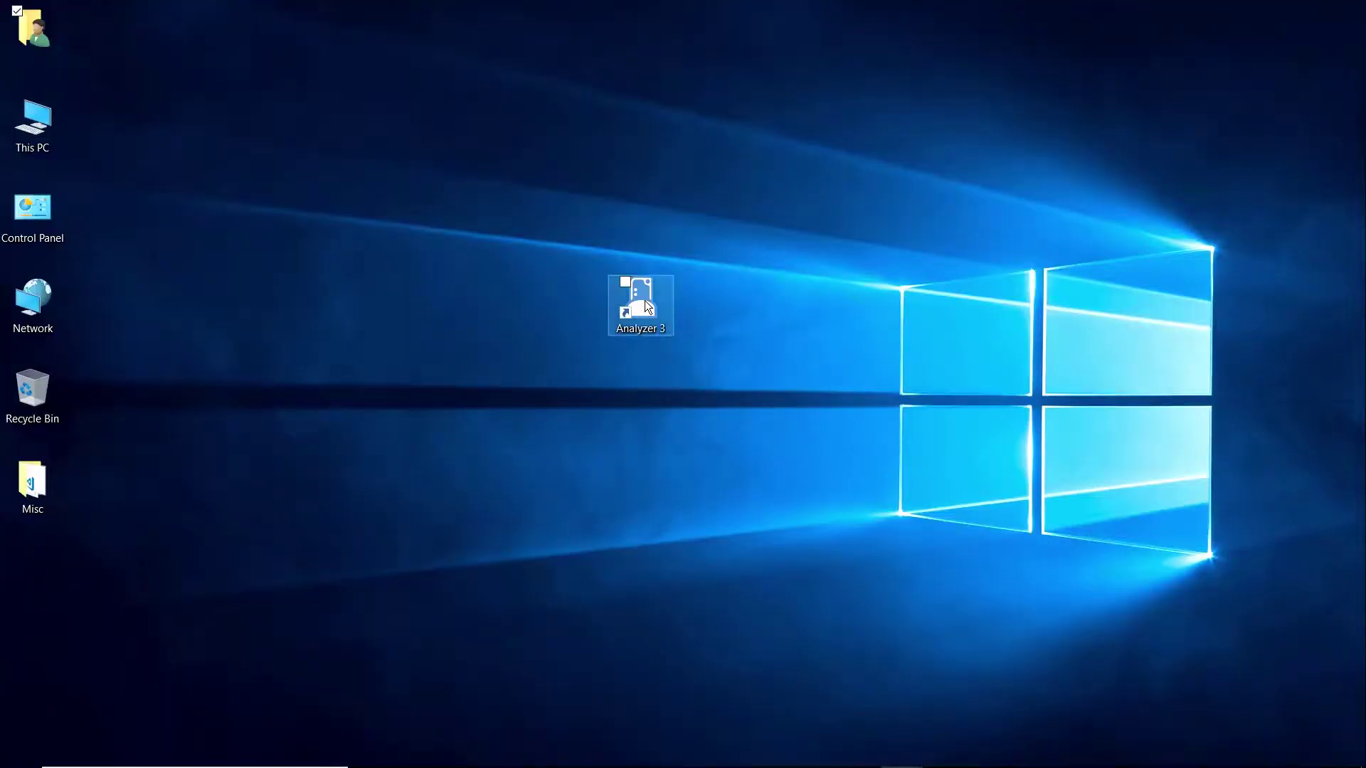
{"action": "double_click", "coordinate": [645, 301]}
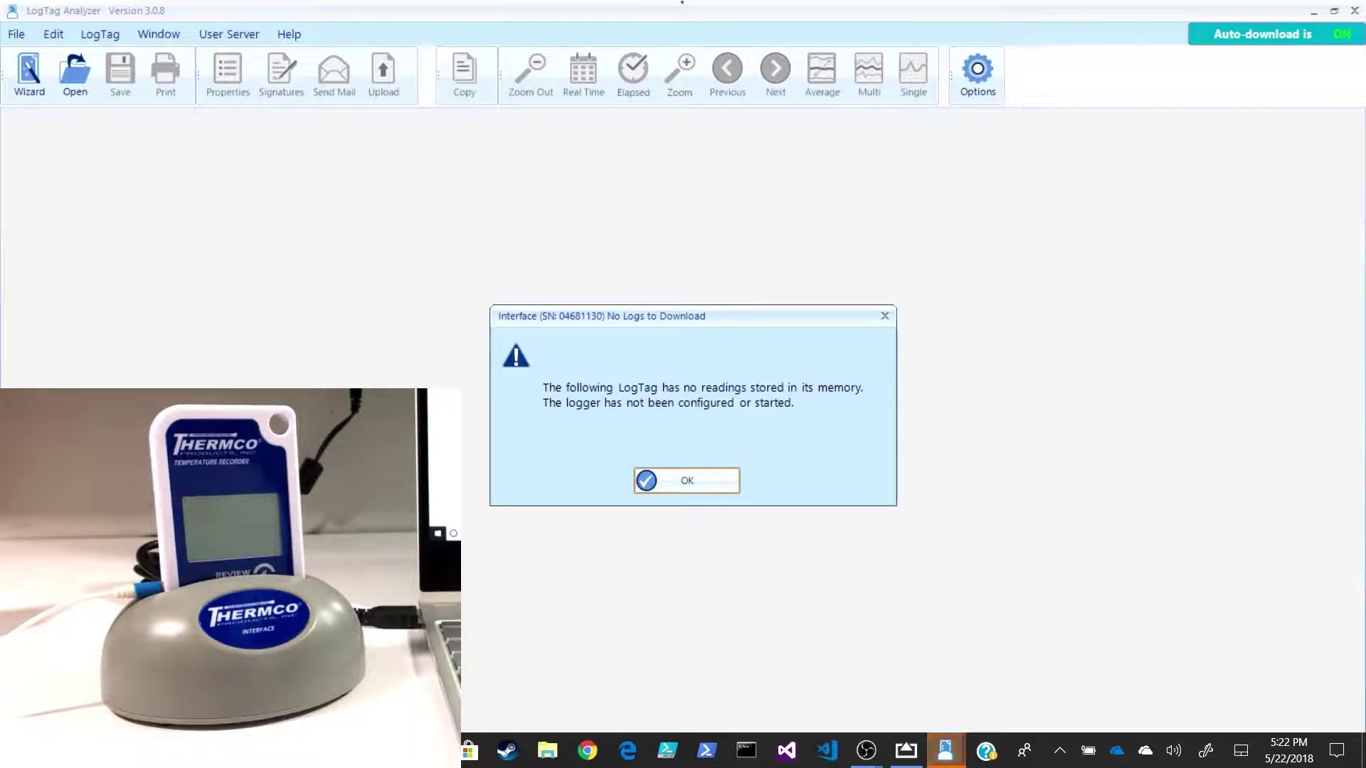
Step: Dismiss the No Logs to Download warning and run the LogTag Wizard on the cradled TRED30-16R
{"action": "key", "text": "Return"}
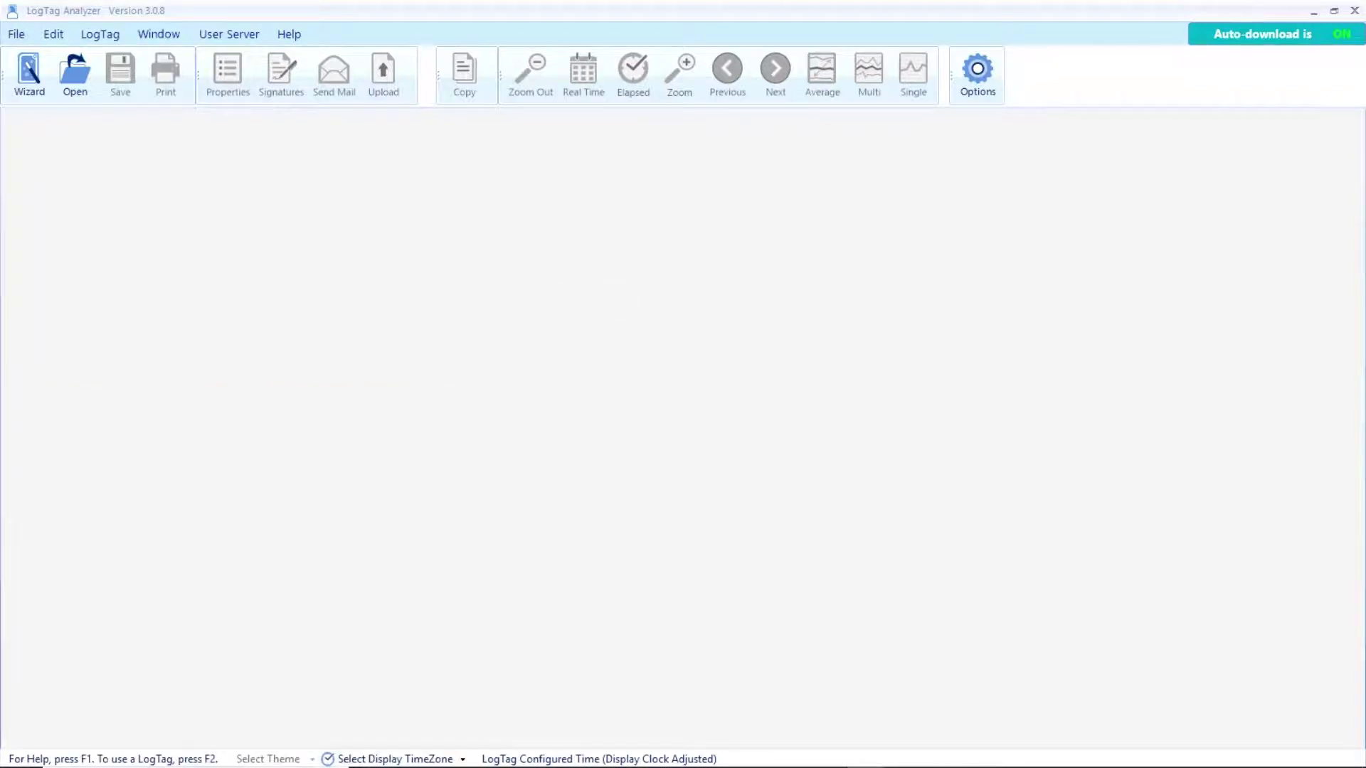
{"action": "left_click", "coordinate": [29, 71]}
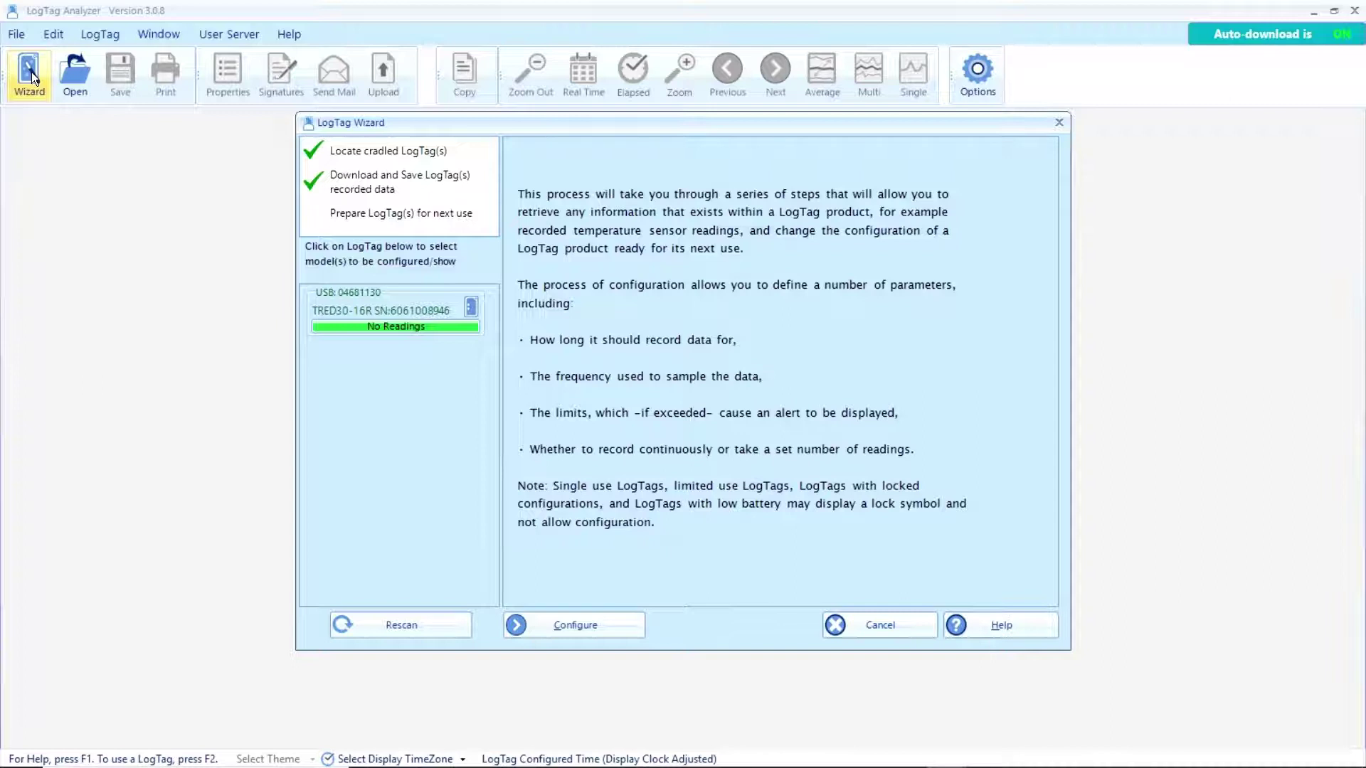
Step: Configure the logger as 'Lab' with push-button start, 15-minute readings for 31 days, and alarm limits
{"action": "left_click", "coordinate": [574, 622]}
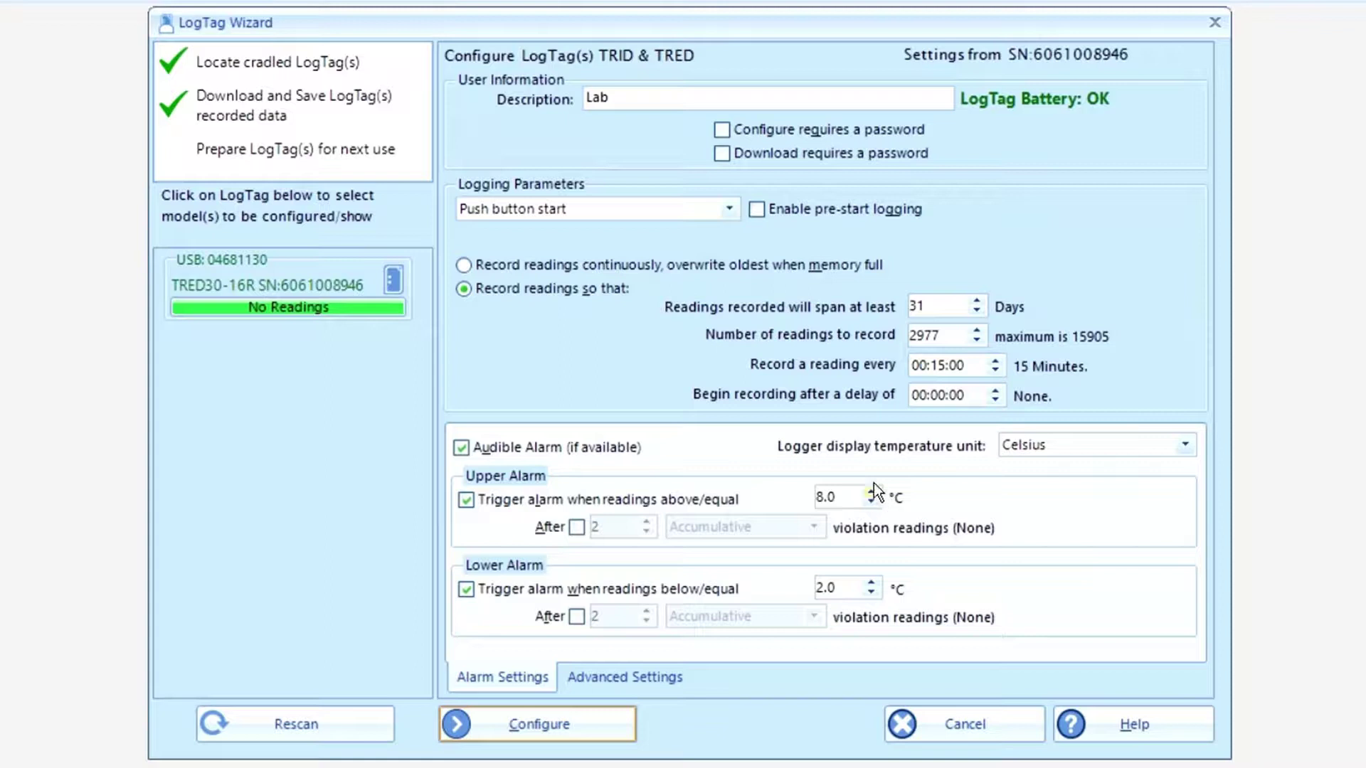
{"action": "left_click", "coordinate": [871, 492]}
{"action": "left_click", "coordinate": [871, 492]}
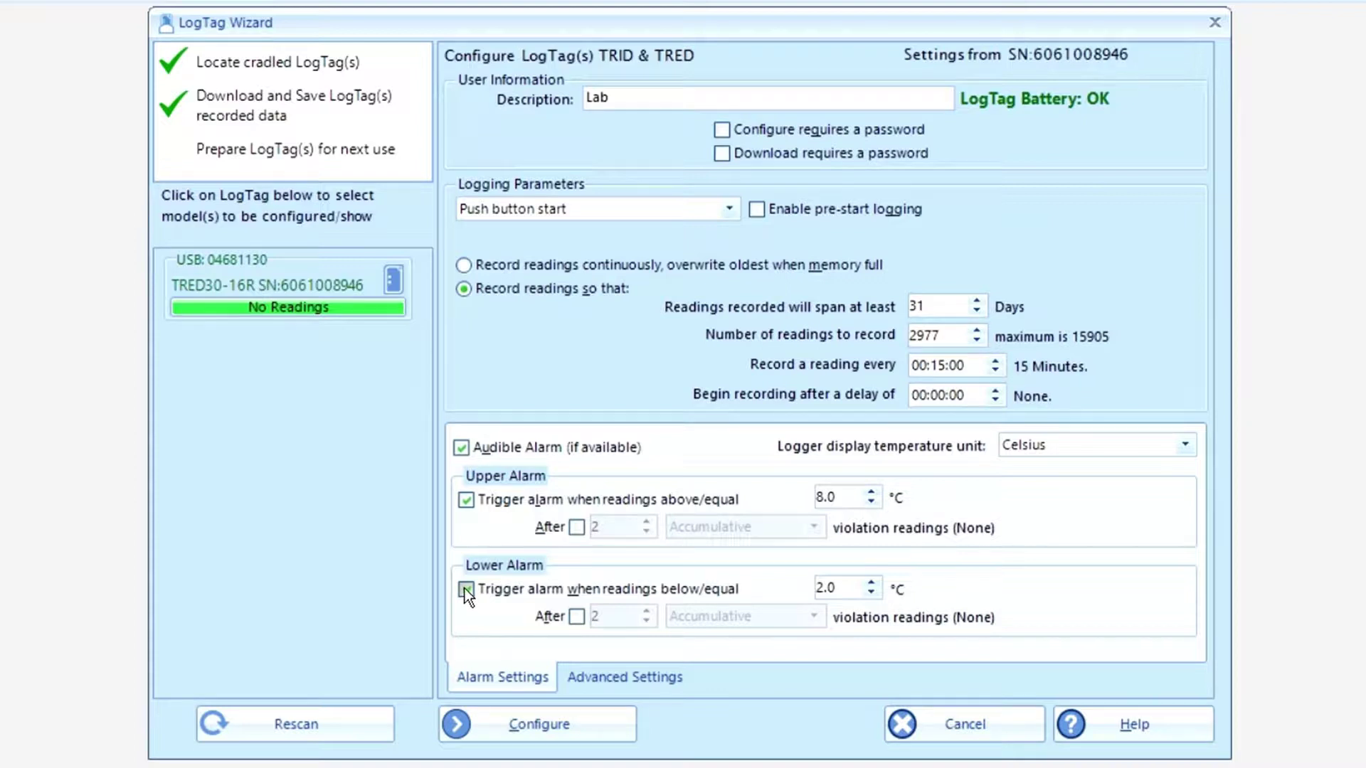
Step: Set the alarms to 8.0 °C upper and 2.0 °C lower, then review the advanced options
{"action": "left_click", "coordinate": [872, 593]}
{"action": "left_click", "coordinate": [871, 582]}
{"action": "left_click", "coordinate": [872, 582]}
{"action": "left_click", "coordinate": [631, 676]}
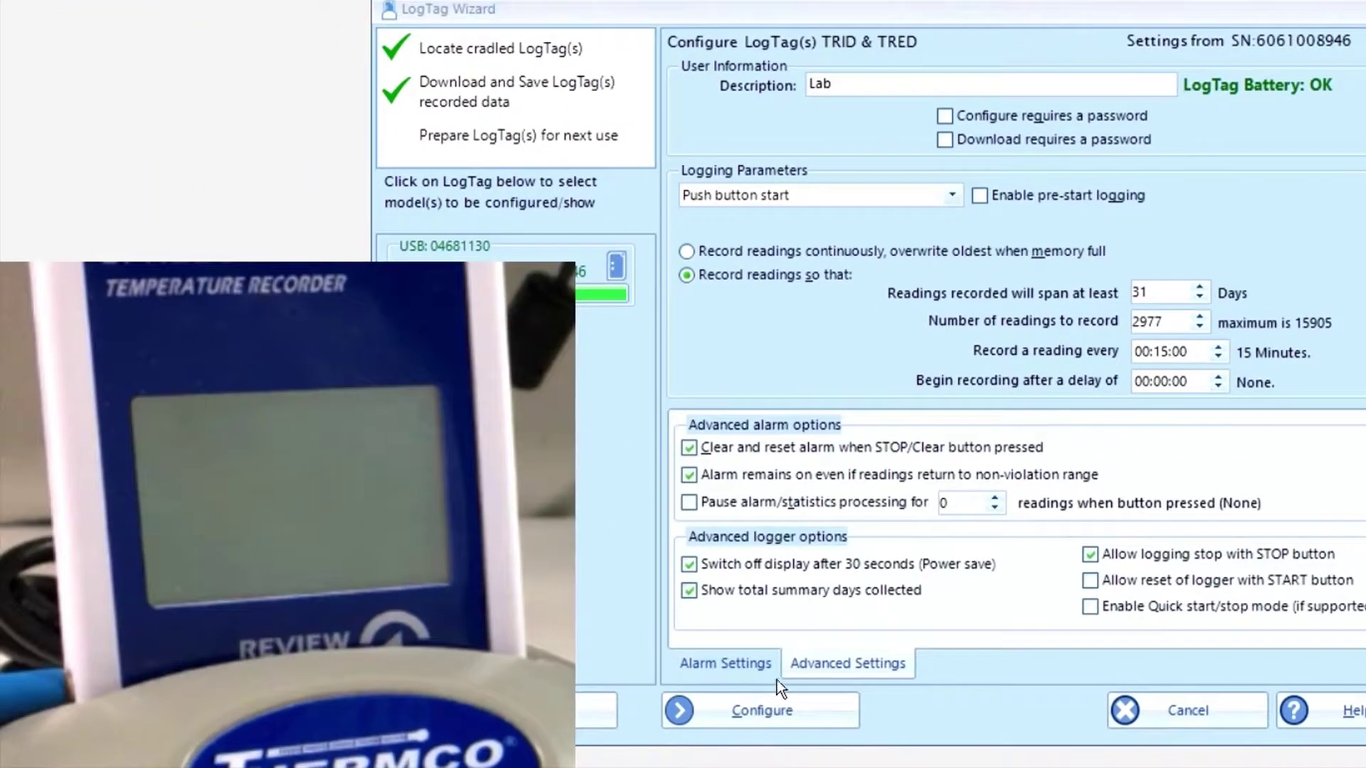
Step: Upload the Lab configuration to the TRED30-16R logger
{"action": "left_click", "coordinate": [770, 716]}
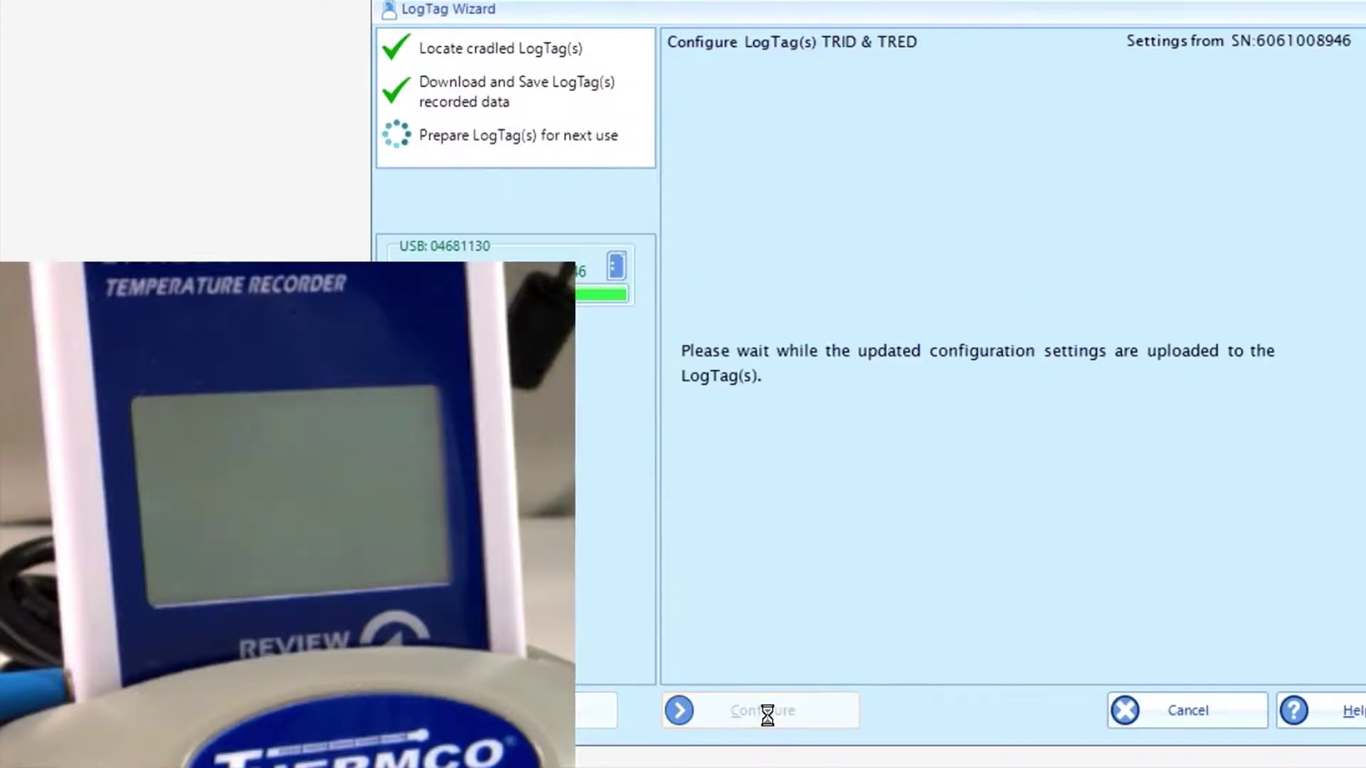